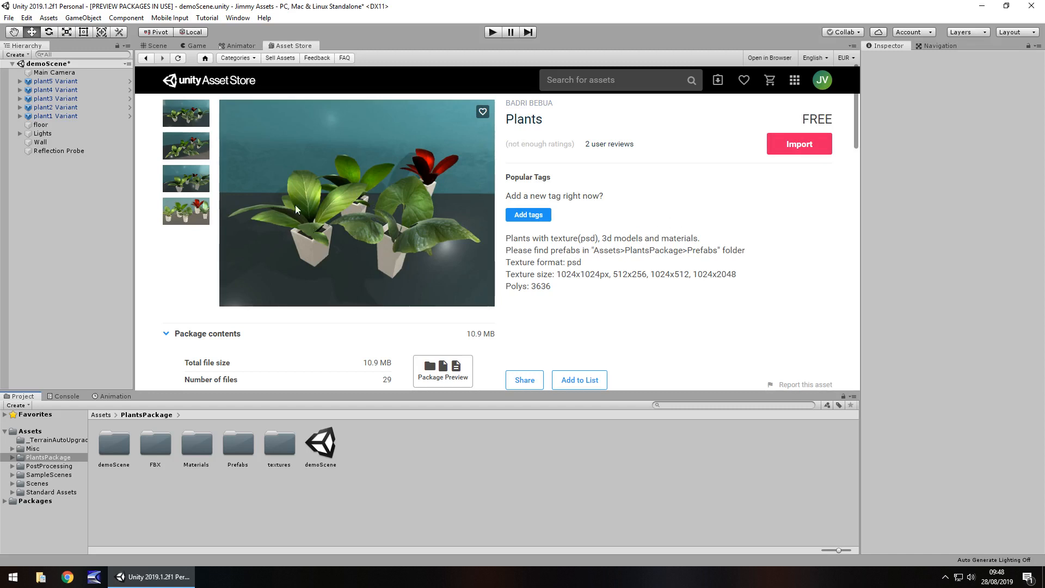
Inspect the potted plants of the demo scene from several angles and distances in the Scene view.
click(156, 46)
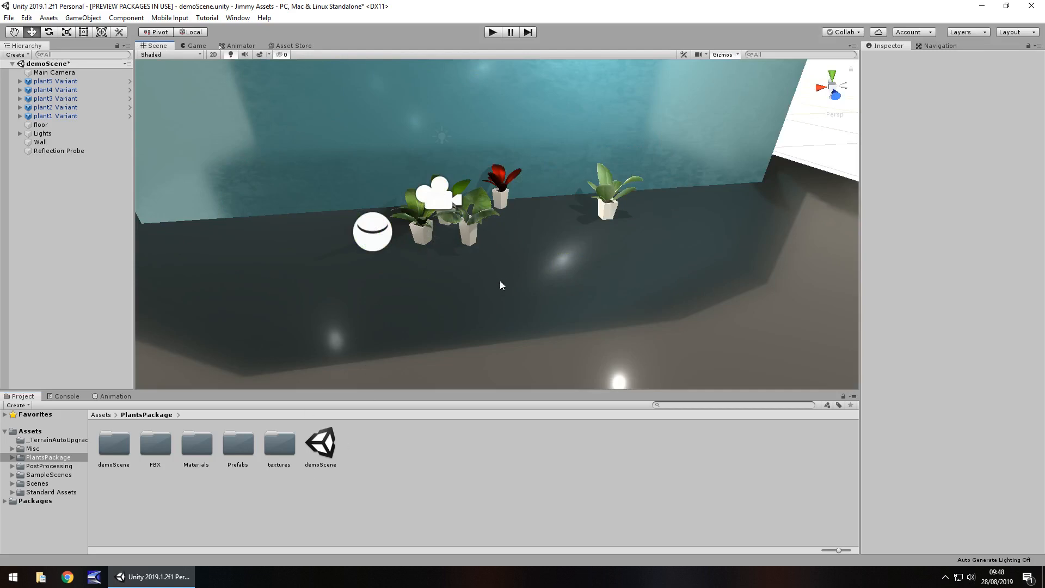
right_drag(499, 281, 457, 297)
key(a)
key(w)
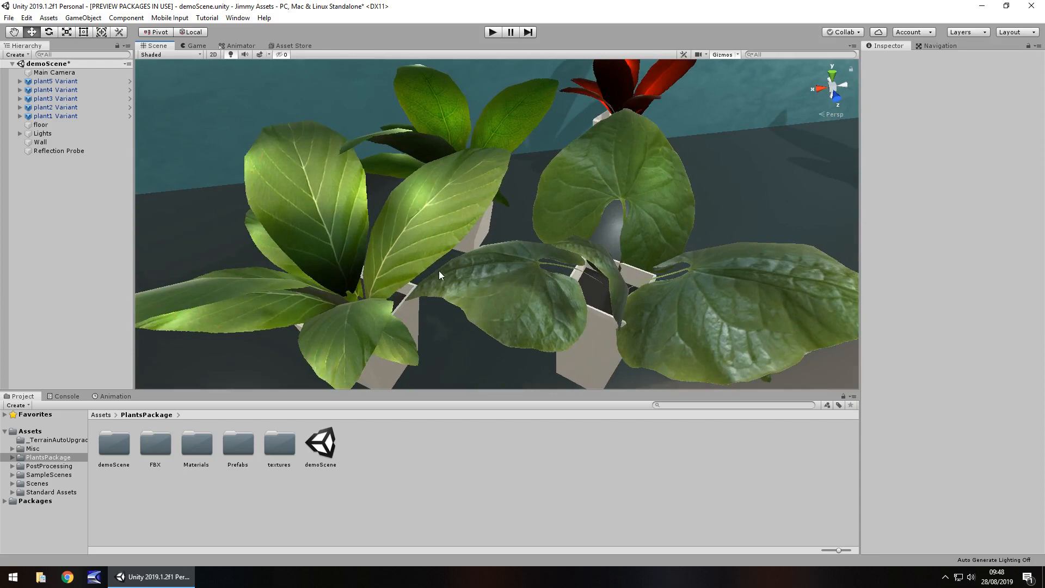
scroll(439, 270, down, 4)
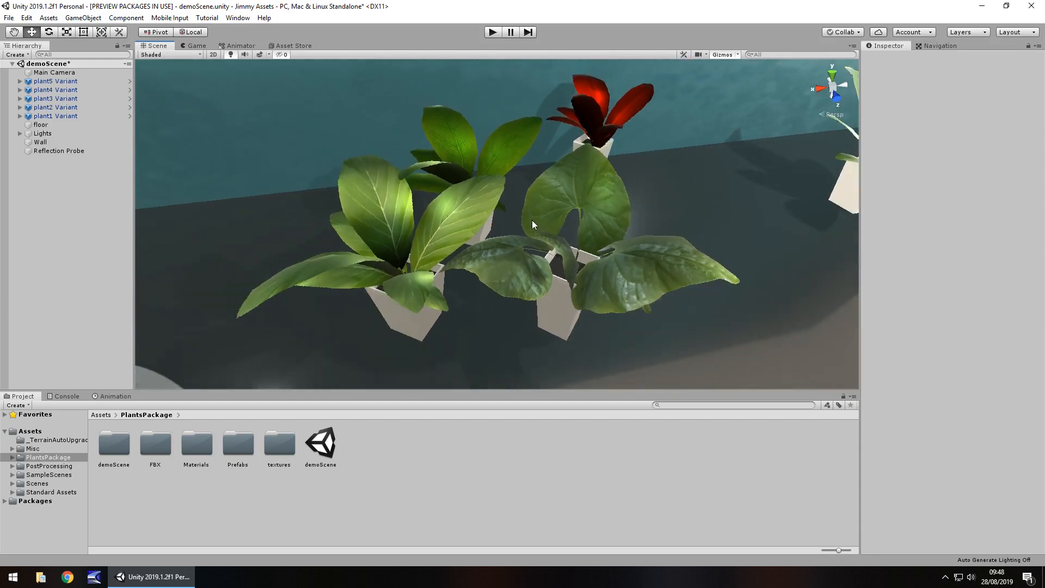
mouse_move(684, 231)
middle_down()
mouse_move(488, 257)
mouse_move(672, 234)
middle_up()
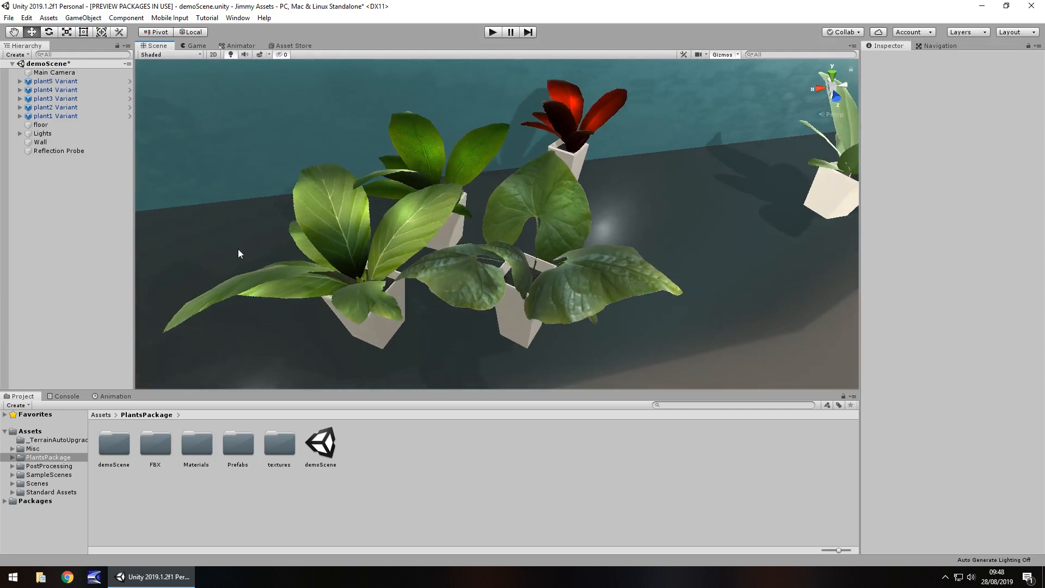
alt+drag(238, 254, 407, 247)
middle_drag(472, 269, 560, 185)
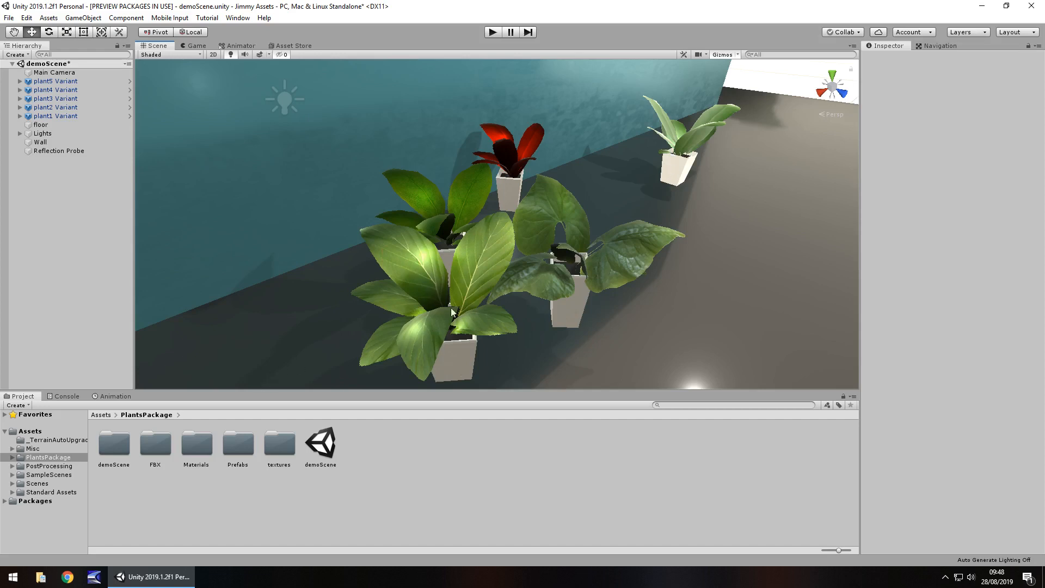
Look through the PlantsPackage subfolders: demoScene, Materials, Prefabs, textures and the Plants models inside FBX.
click(13, 457)
click(49, 466)
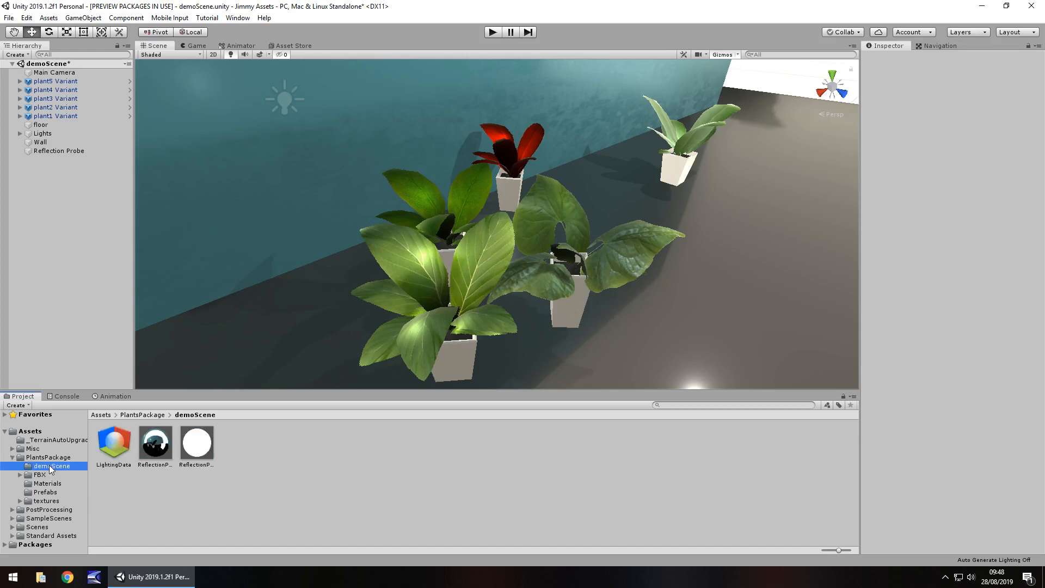
click(44, 476)
click(46, 484)
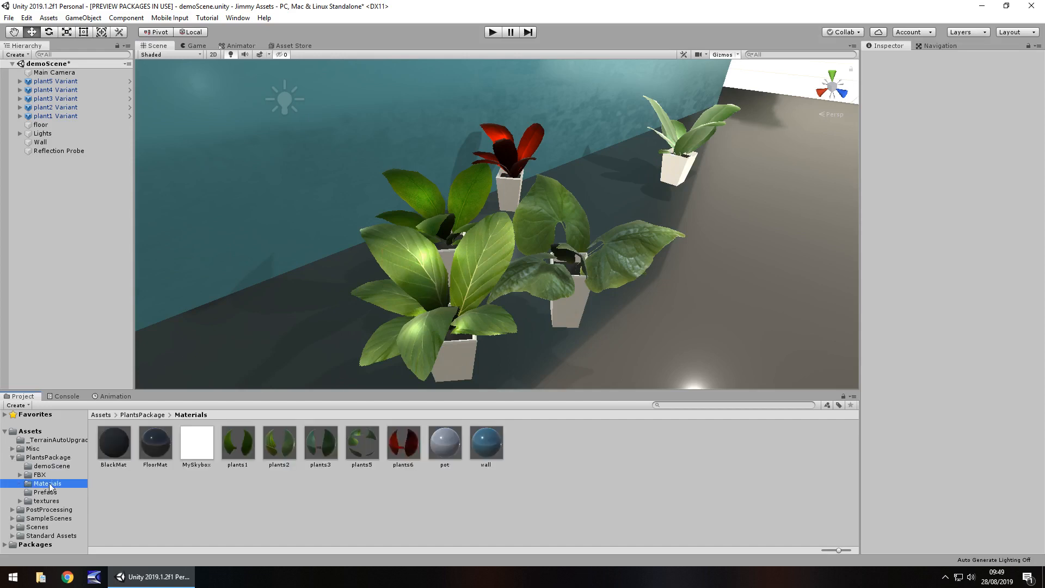
click(49, 493)
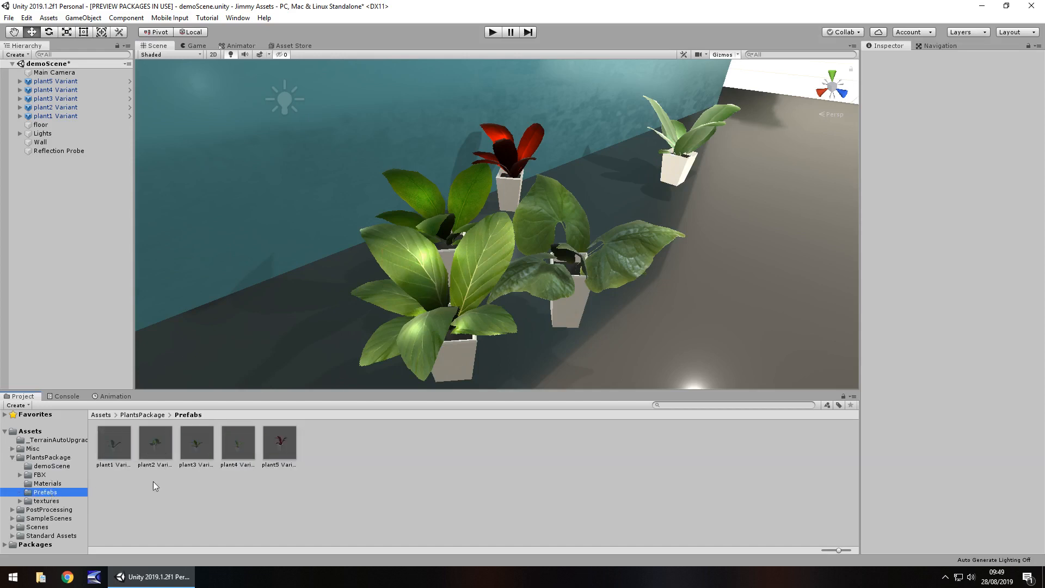
click(47, 504)
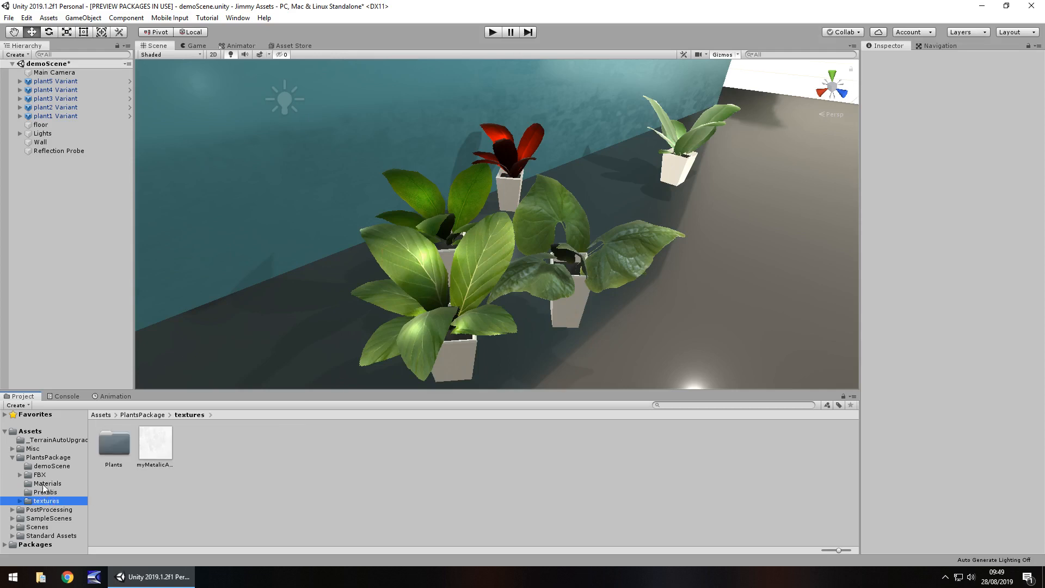
click(46, 485)
click(34, 476)
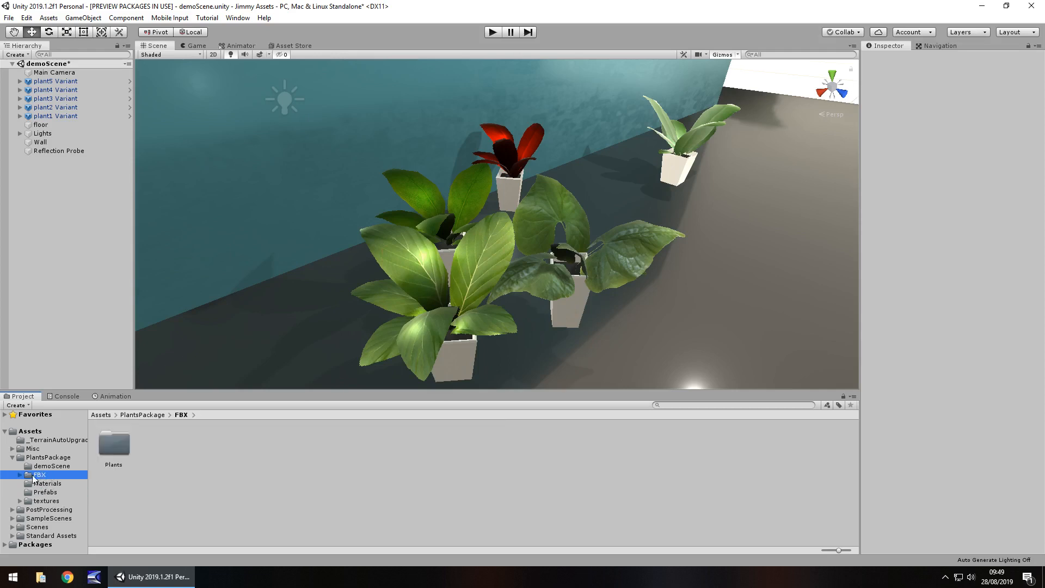
double_click(115, 449)
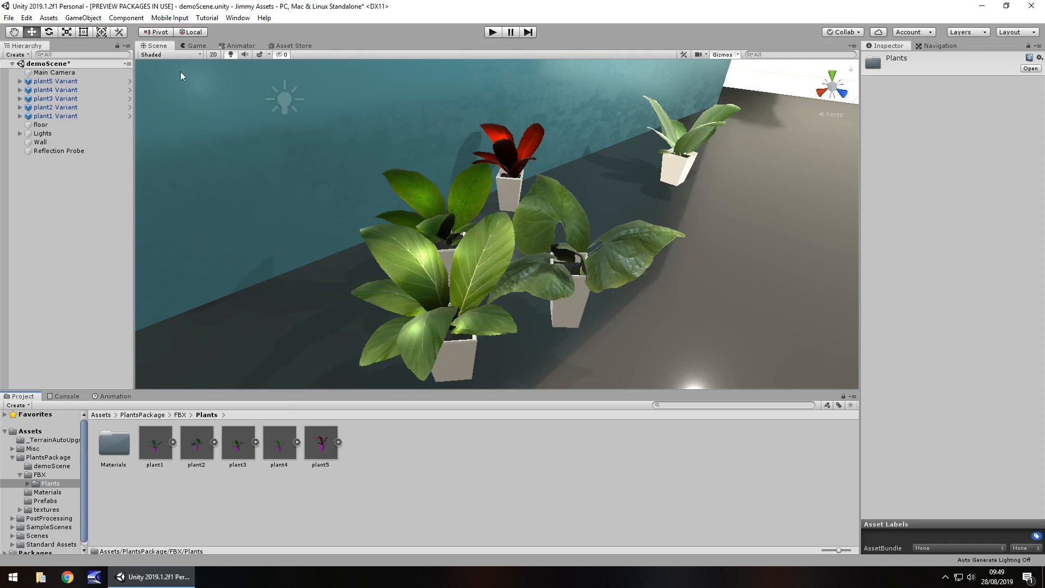
Show the Game view and enable the Post Processing Behaviour component on the Main Camera.
click(196, 46)
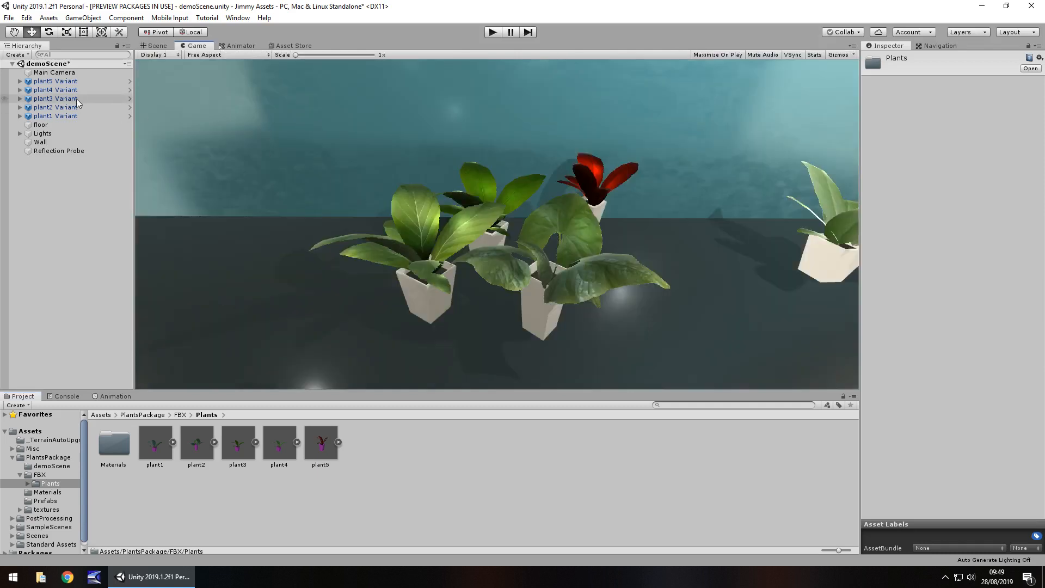
click(60, 73)
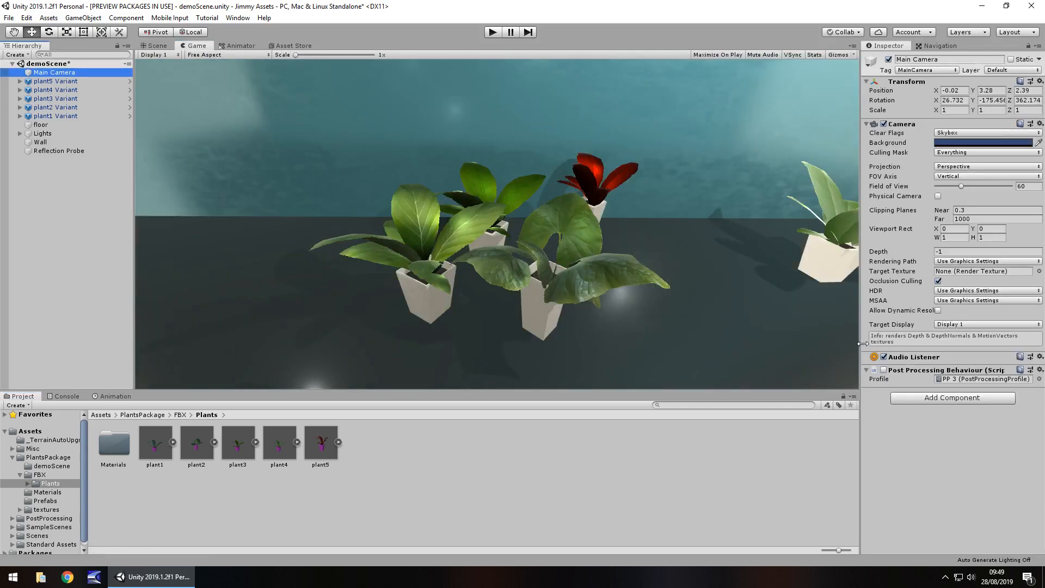
click(883, 371)
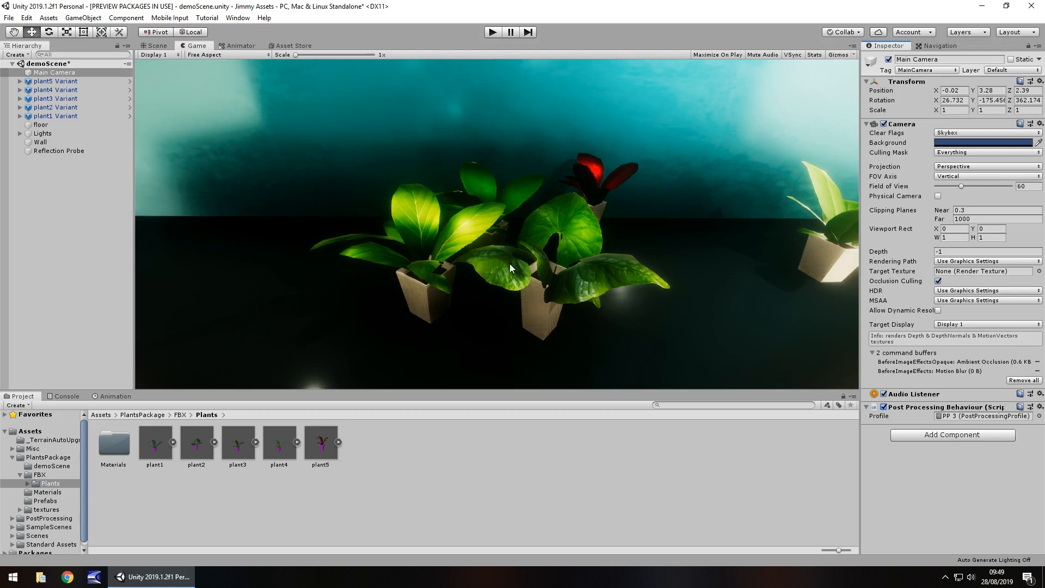
Locate the albedo texture used by the leaf mesh of plant2 Variant and duplicate that plants5 texture.
click(46, 492)
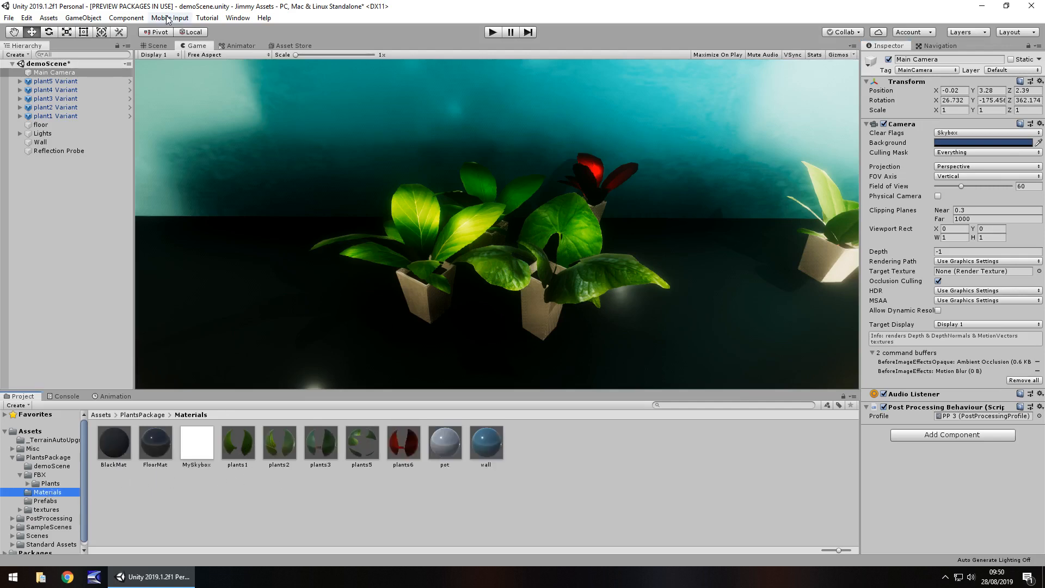
click(158, 46)
click(549, 206)
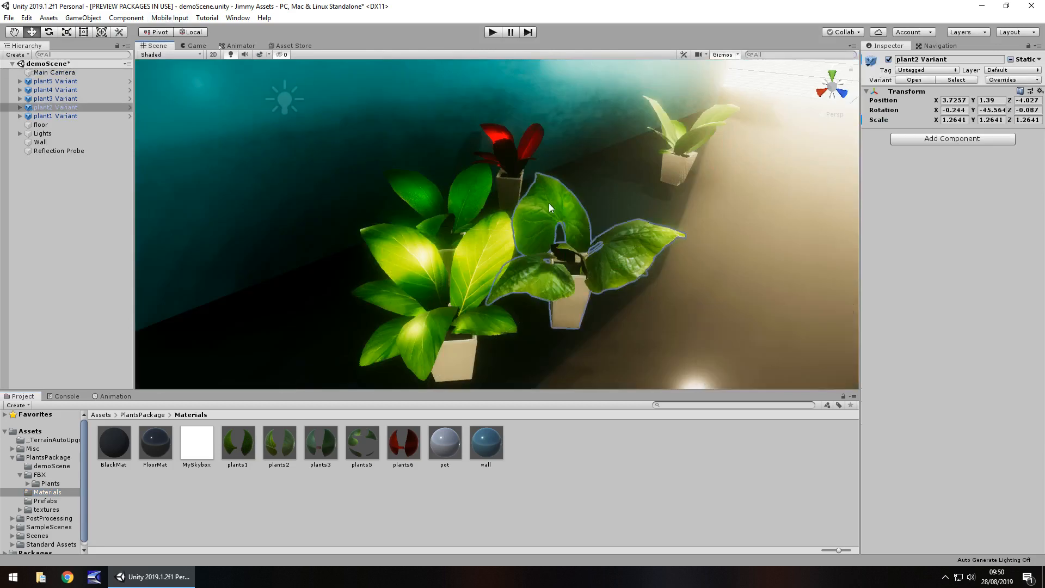
click(550, 202)
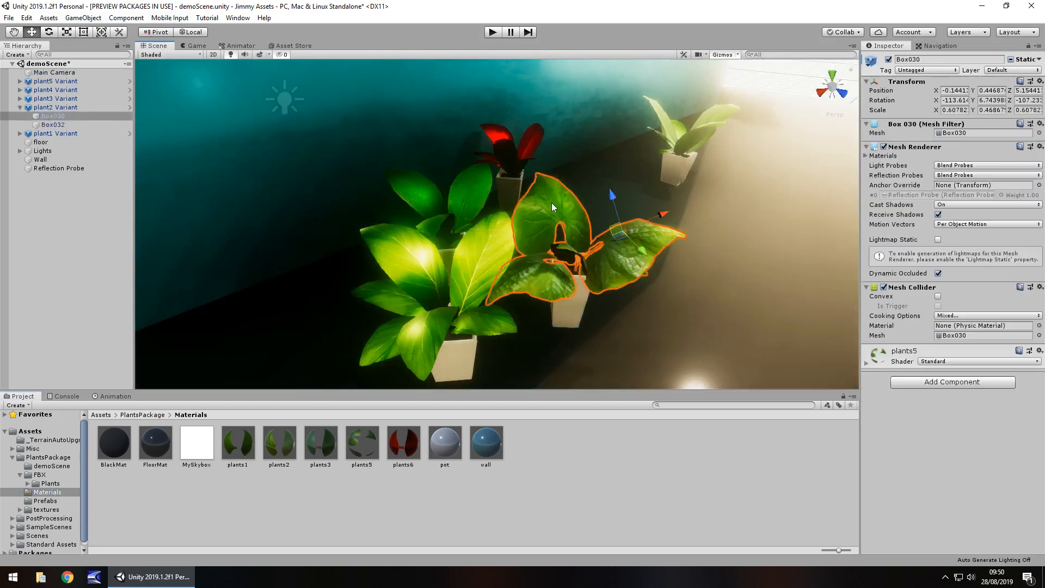
click(867, 362)
click(874, 397)
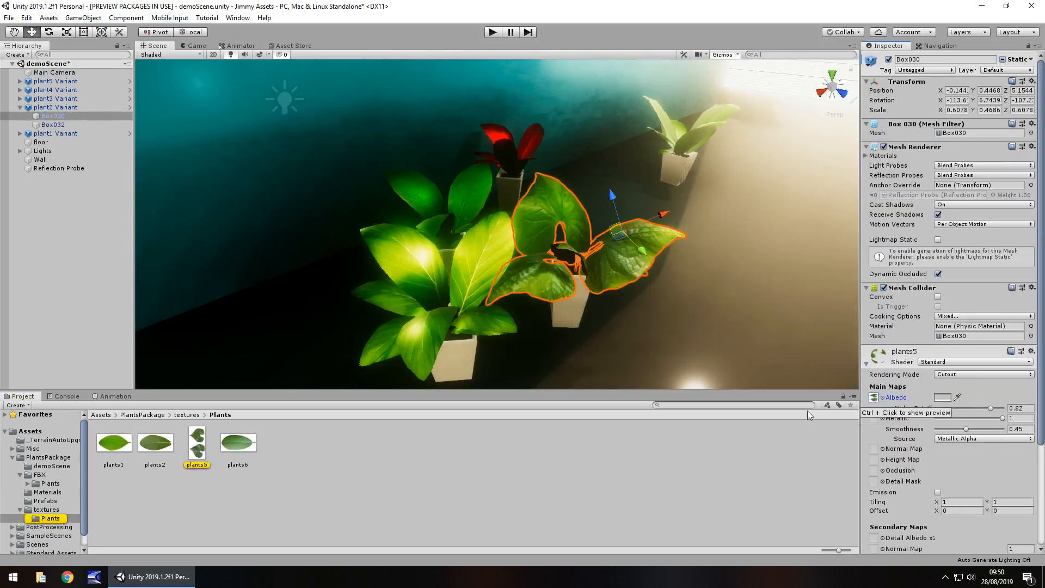
click(201, 450)
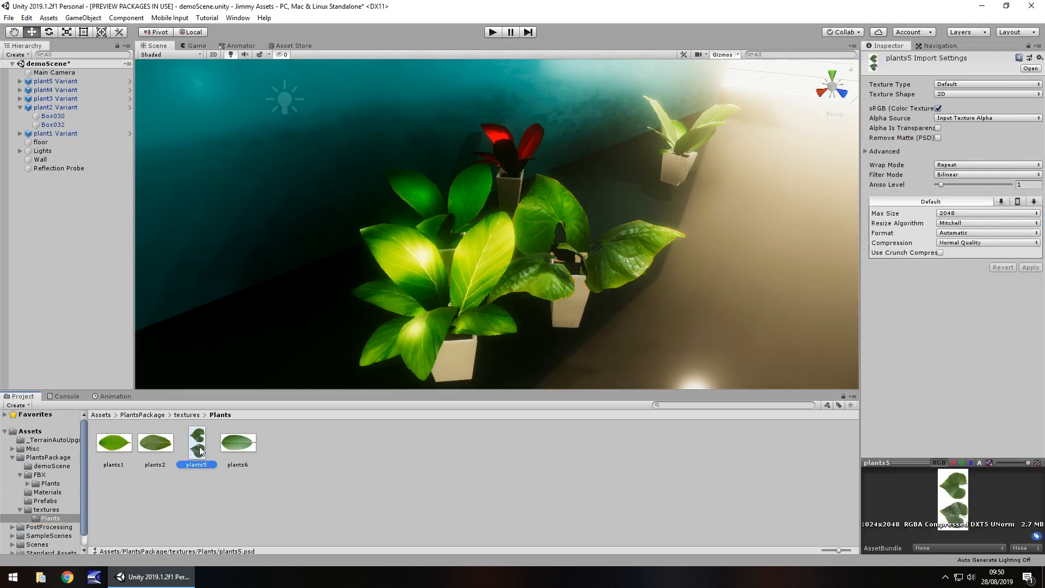
key(ctrl+d)
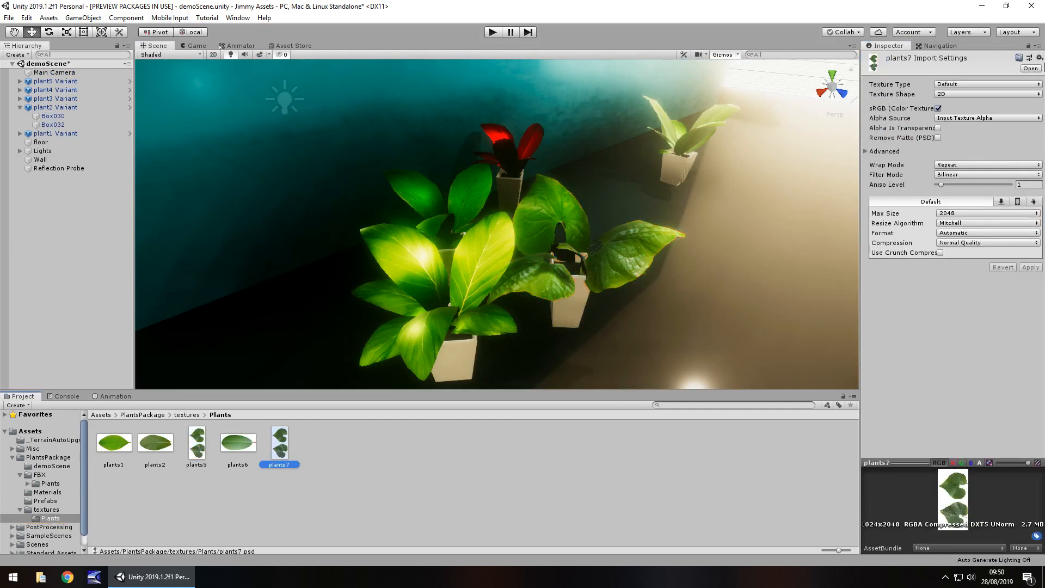
Set the duplicated plants5 texture's type to Normal map and apply the import settings.
click(979, 85)
click(961, 106)
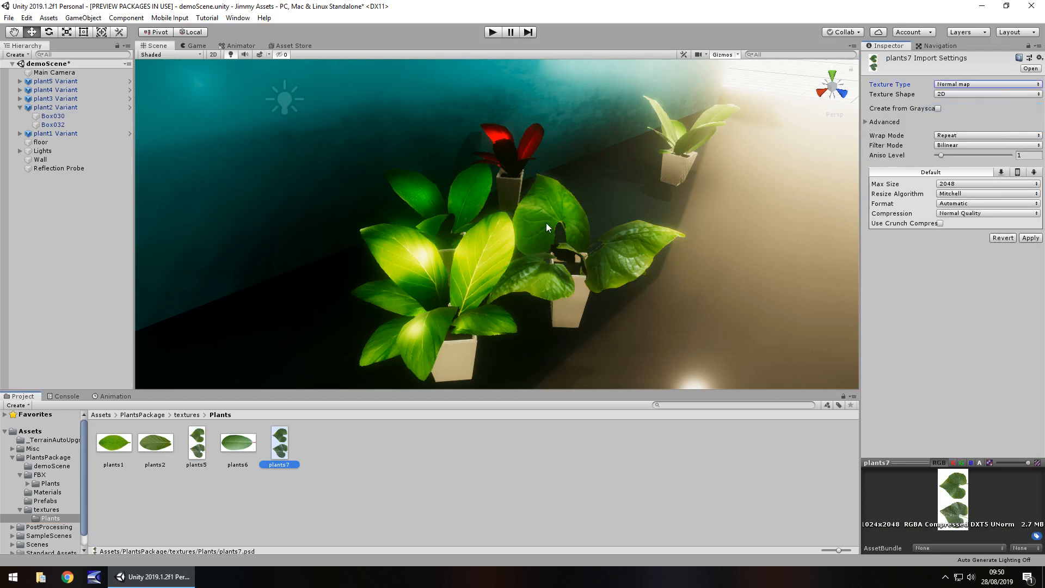
click(1029, 239)
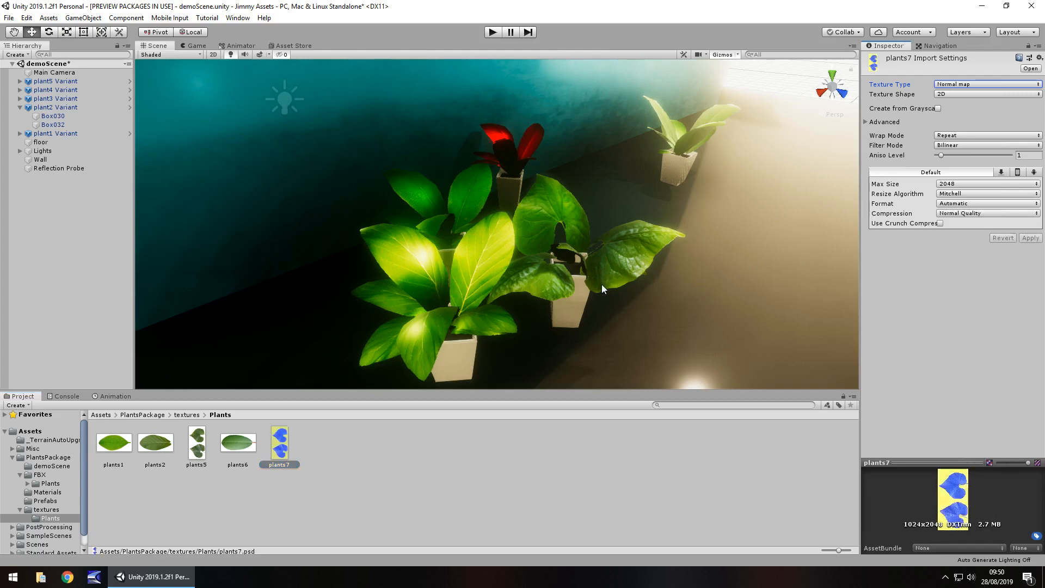
Assign the plants7 texture as the Normal Map of the plants5 material on plant2 Variant's leaves.
click(617, 262)
click(612, 252)
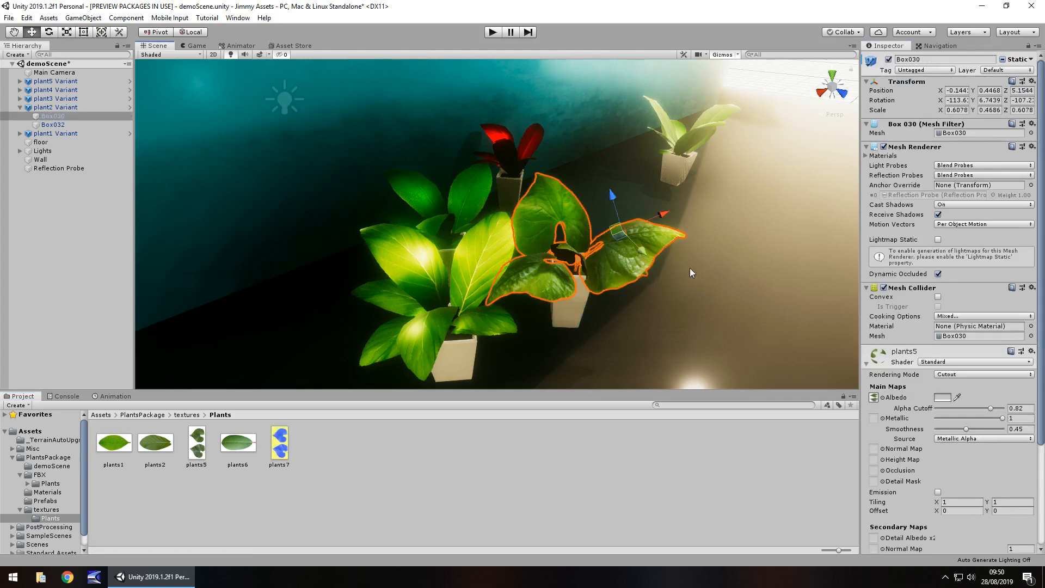
mouse_move(280, 445)
mouse_down()
mouse_move(573, 376)
mouse_move(850, 421)
mouse_move(874, 447)
mouse_up()
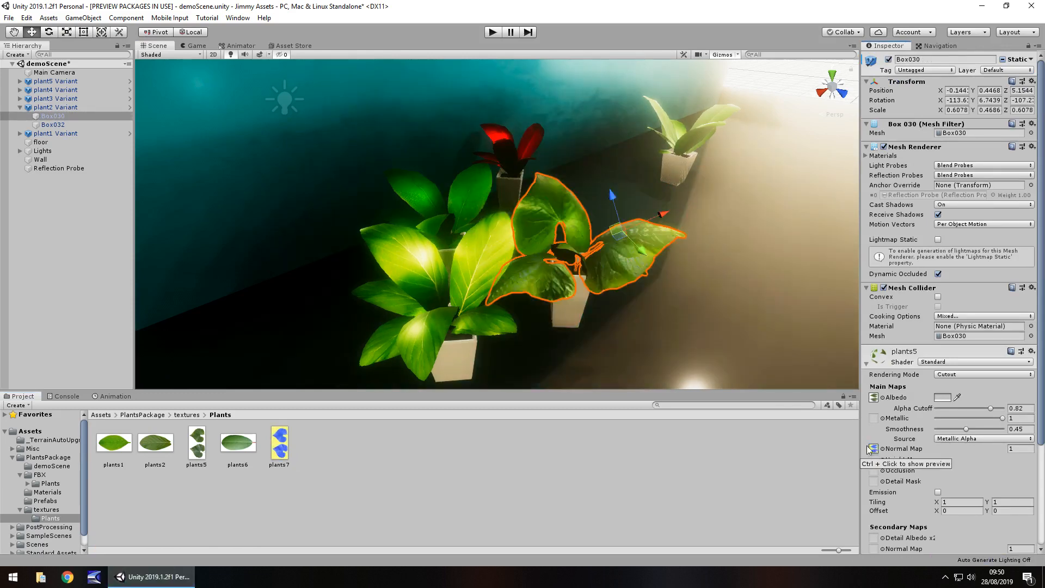
In the Game view, try the PP 2, PP 1 and PP post-processing profiles on the Main Camera and return to PP 3.
click(199, 47)
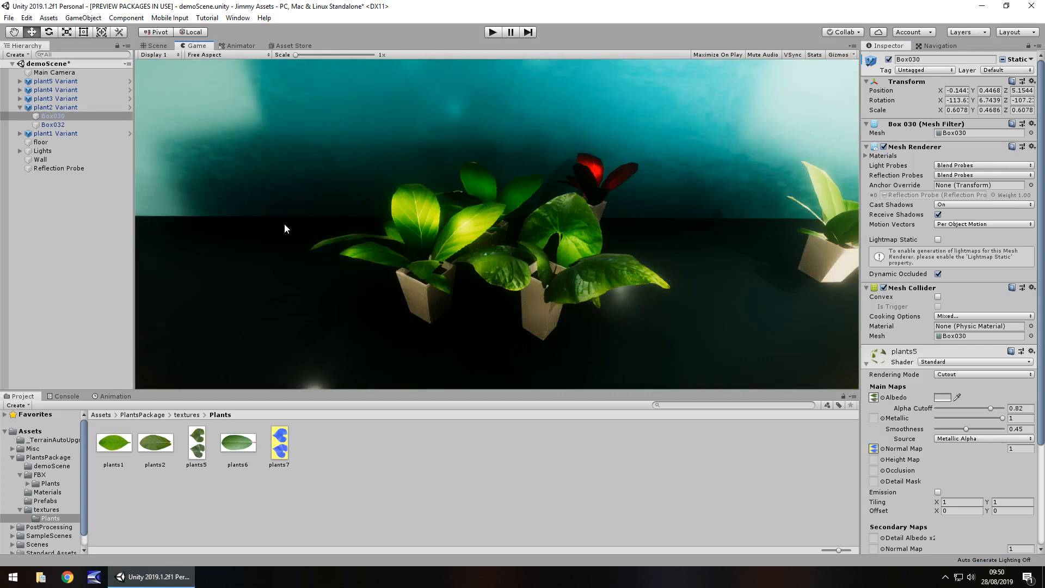
click(70, 72)
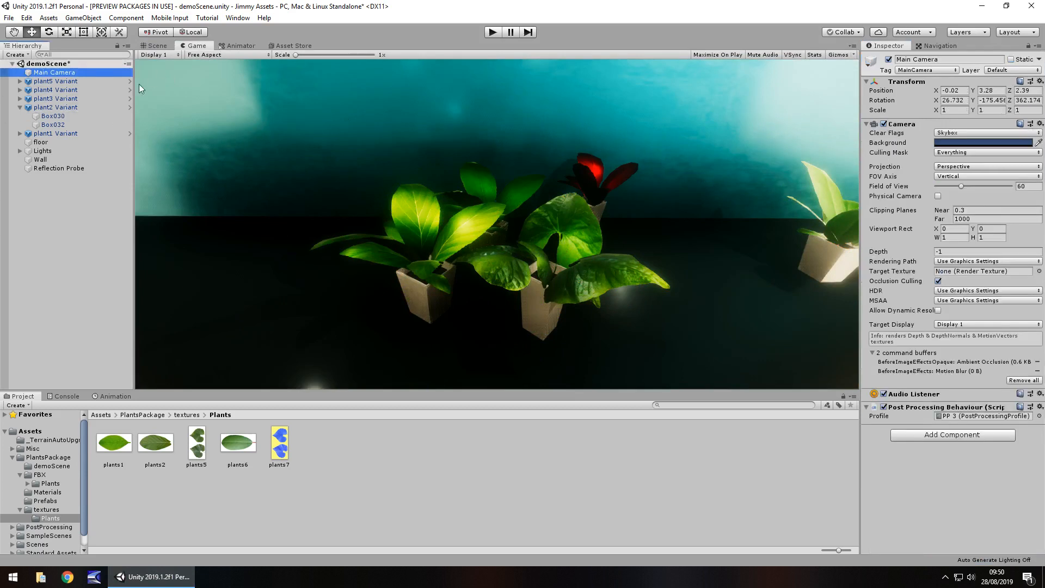
click(1039, 416)
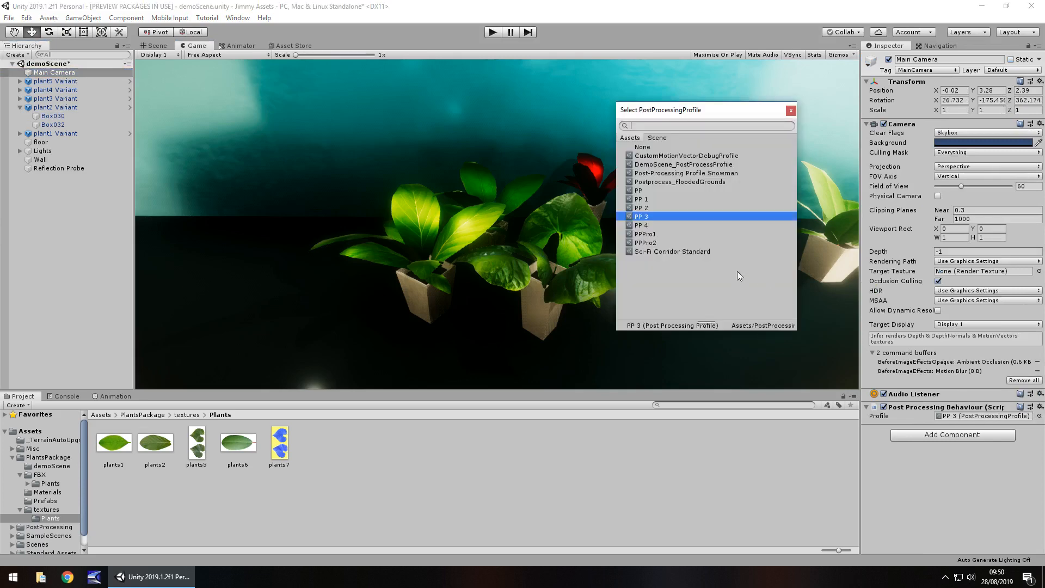
click(646, 209)
click(644, 198)
click(642, 190)
click(646, 218)
click(791, 110)
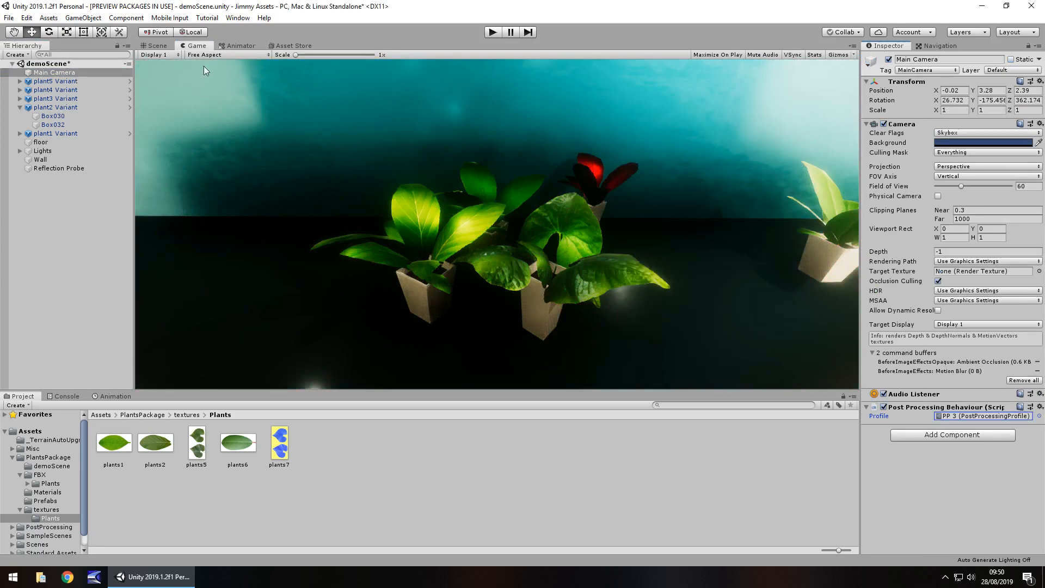
Back in the Scene view, locate the albedo texture of plant4 Variant's leaf mesh and duplicate that plants2 texture.
click(154, 45)
click(481, 260)
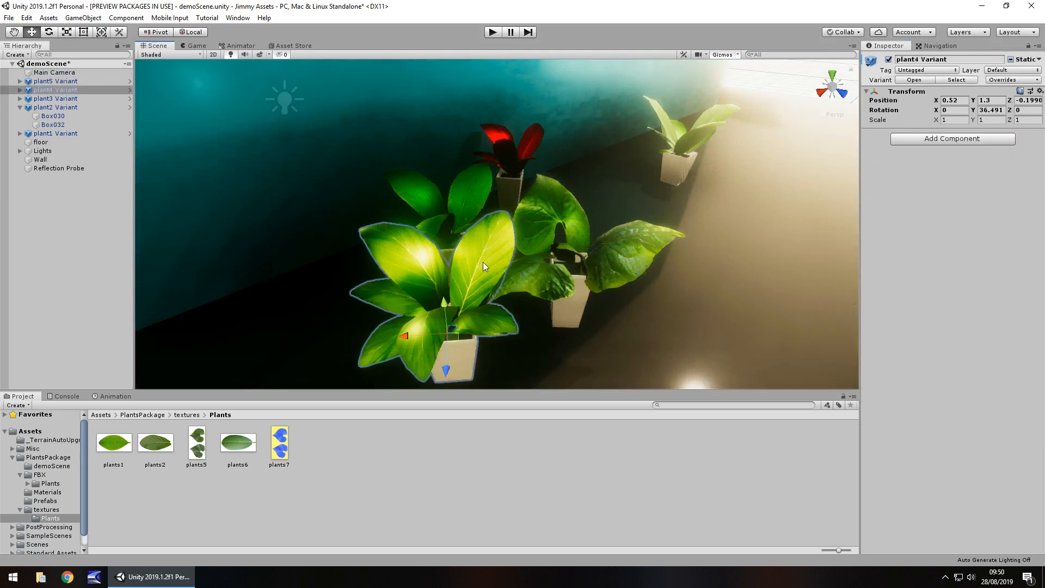
click(483, 264)
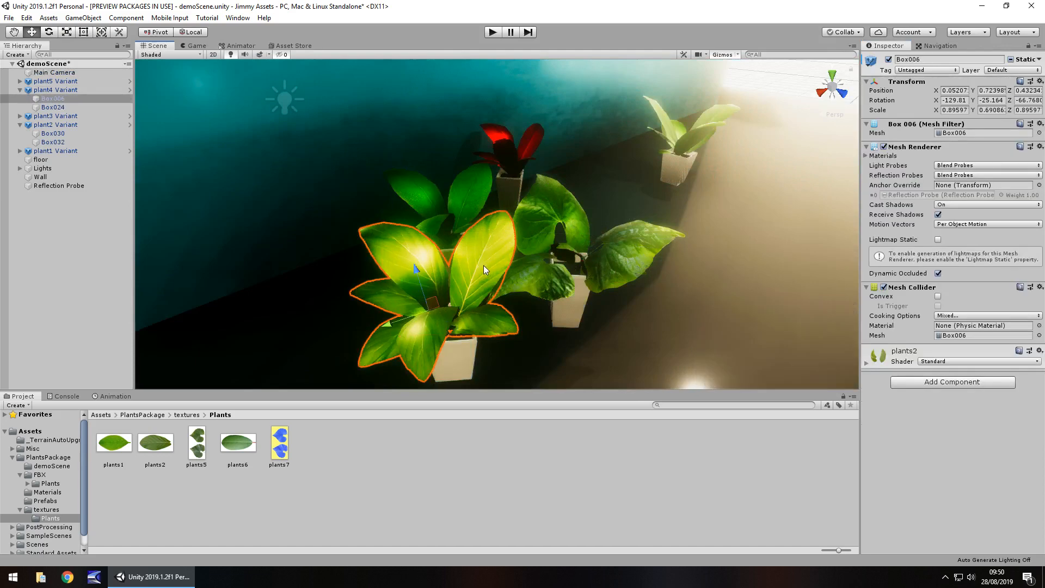
click(866, 364)
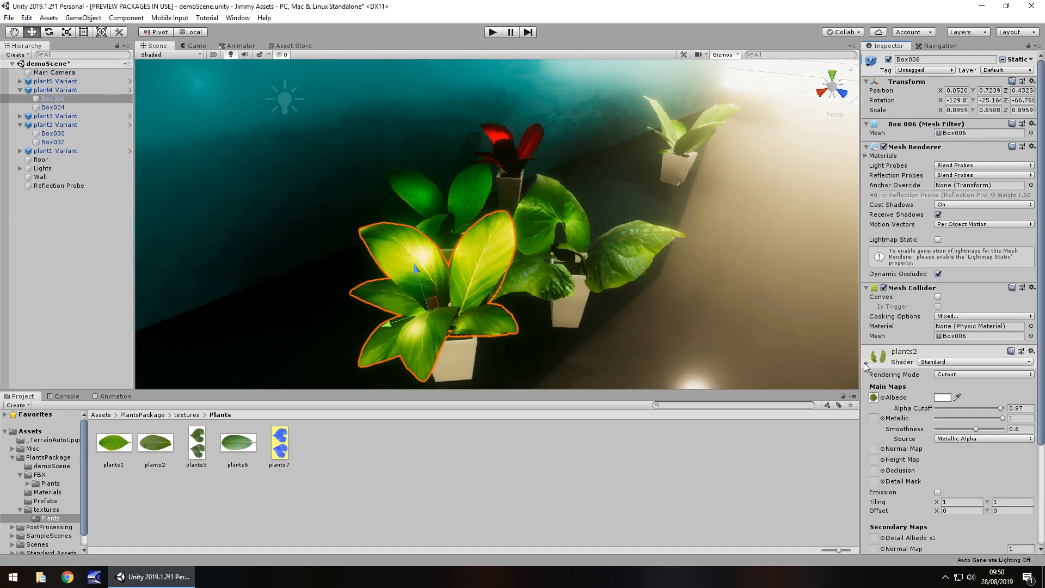
click(875, 397)
click(170, 449)
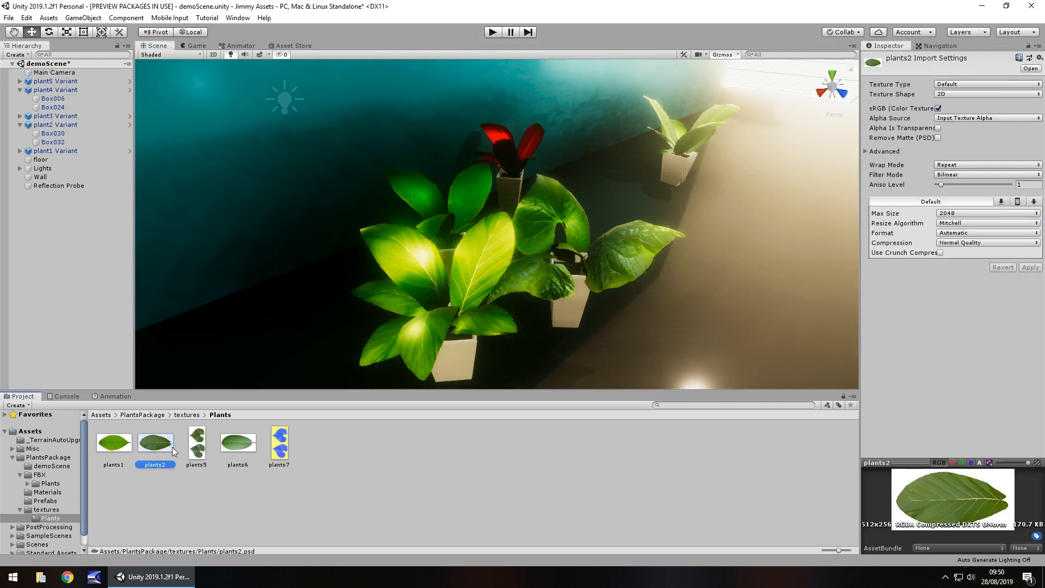
key(ctrl+d)
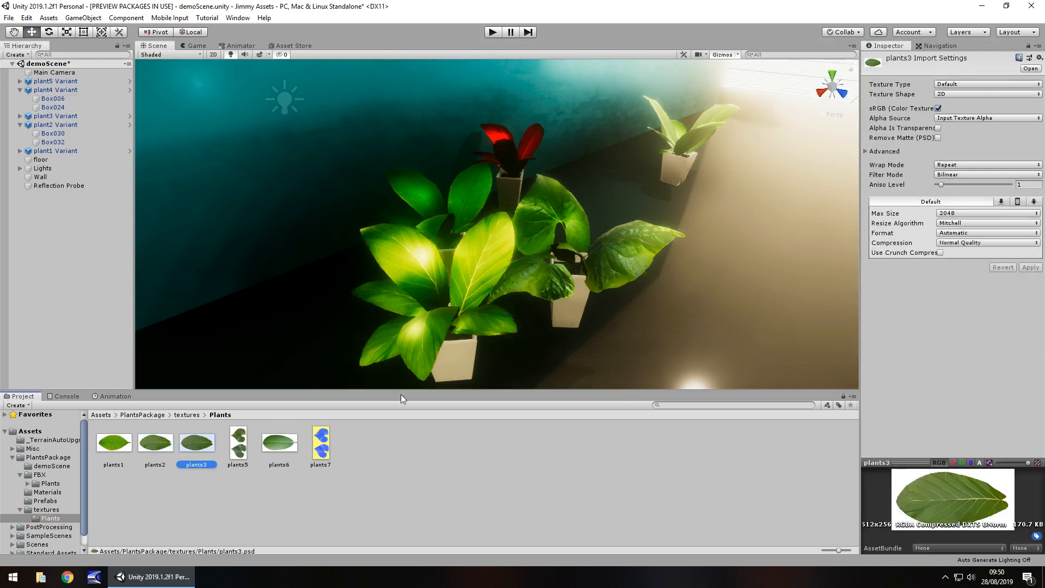
Set the duplicated plants2 texture's type to Normal map and apply the import settings.
click(967, 89)
click(961, 108)
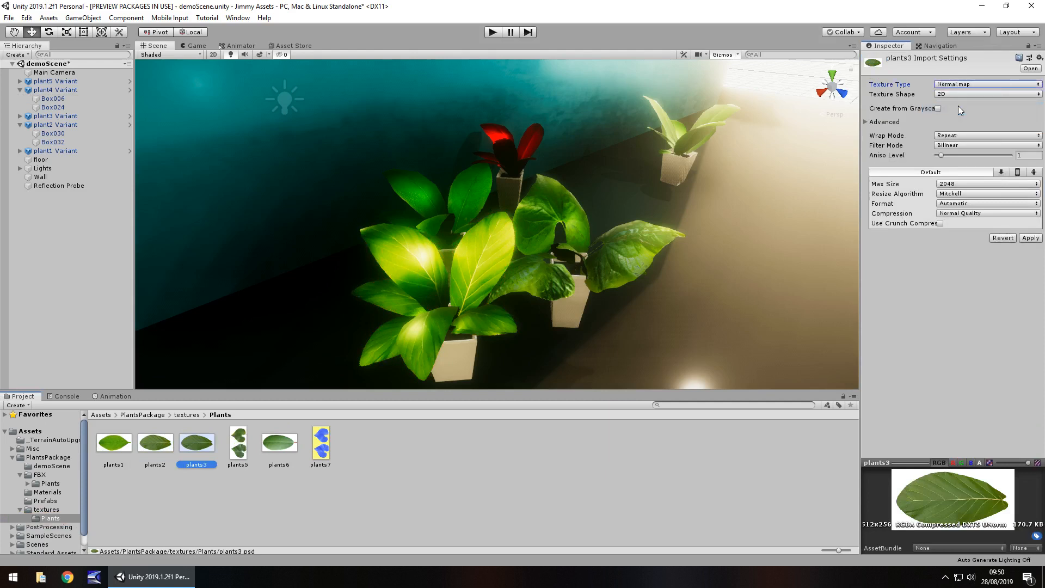
click(1031, 239)
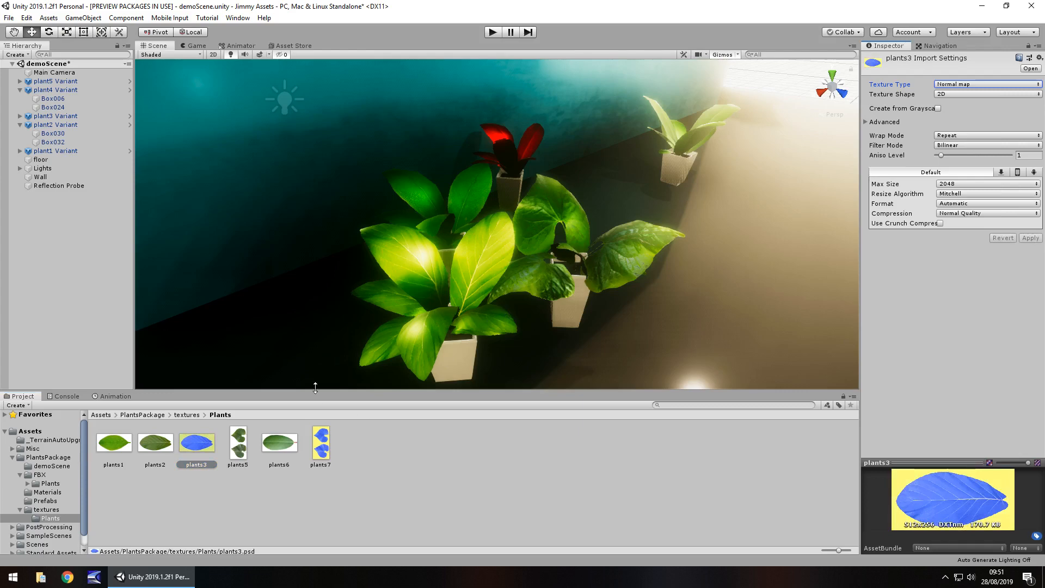
Assign the plants3 texture as the Normal Map of the plants2 material on plant4 Variant's leaves, with a strength of 2.07.
click(468, 283)
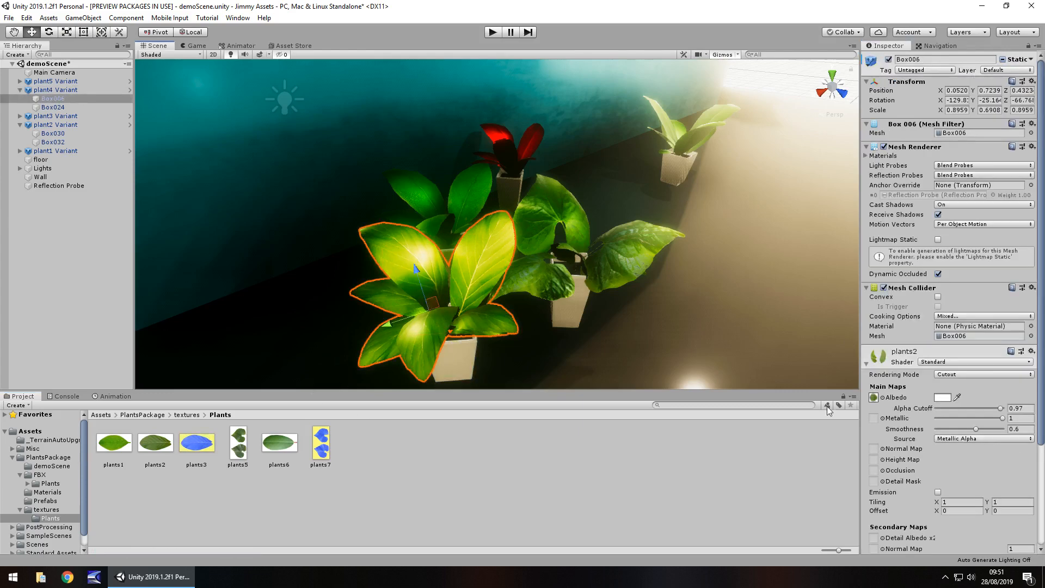
mouse_move(198, 448)
mouse_down()
mouse_move(868, 463)
mouse_move(874, 450)
mouse_up()
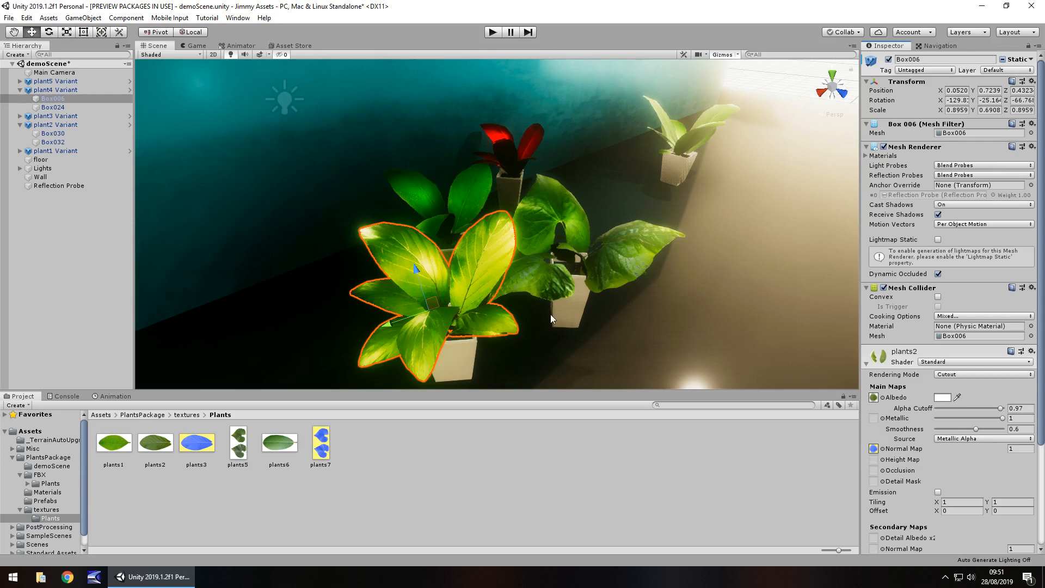
mouse_move(982, 450)
mouse_down()
mouse_move(1018, 452)
mouse_move(971, 450)
mouse_move(1020, 449)
mouse_move(25, 447)
mouse_move(1034, 444)
mouse_move(962, 442)
mouse_move(985, 445)
mouse_up()
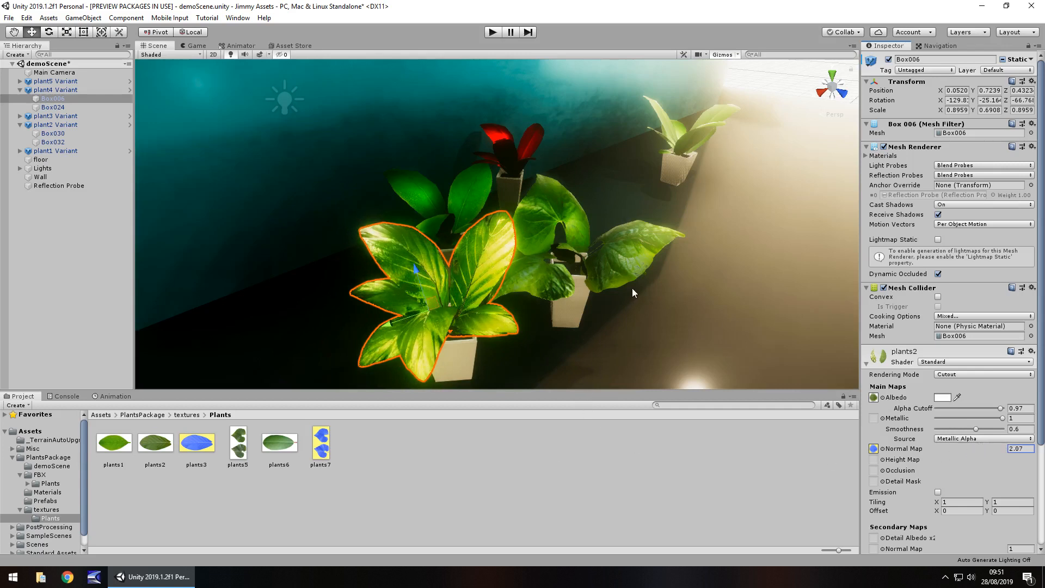
Tint the albedo of plant4 Variant's plants2 leaf material blue, hexadecimal 0001FF.
alt+drag(632, 289, 471, 265)
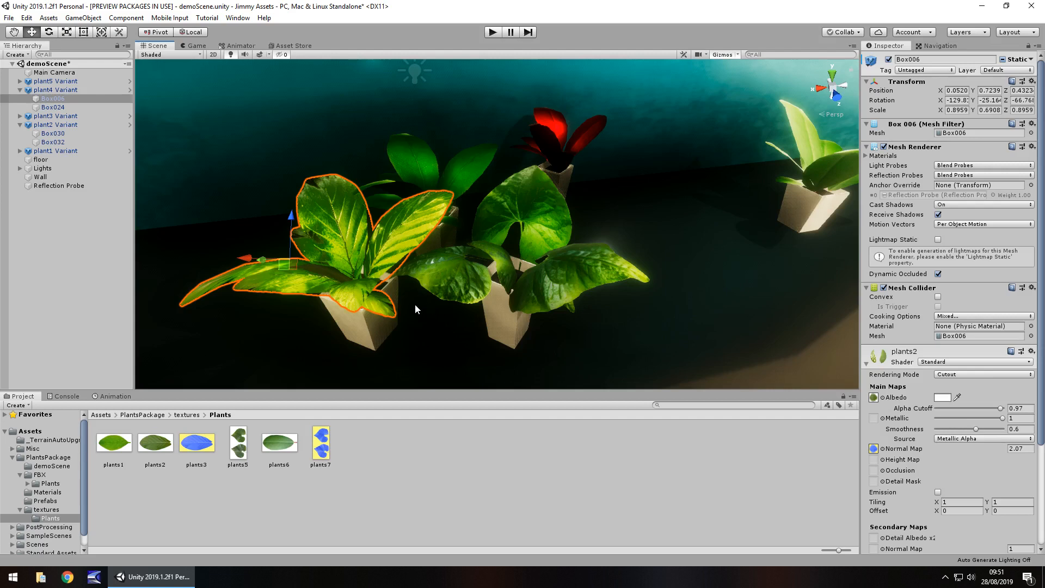
click(943, 398)
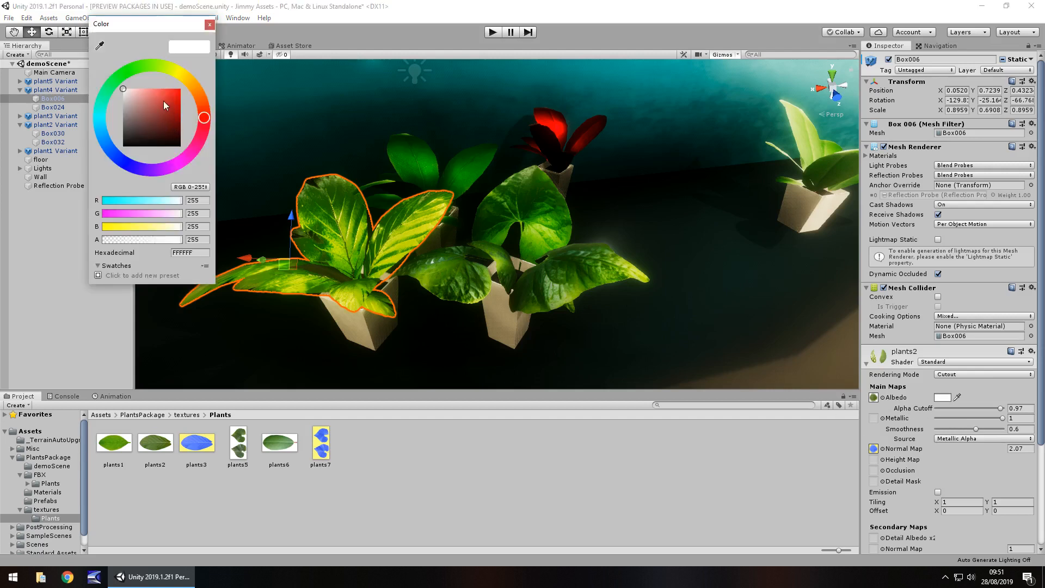
drag(163, 100, 185, 84)
click(125, 163)
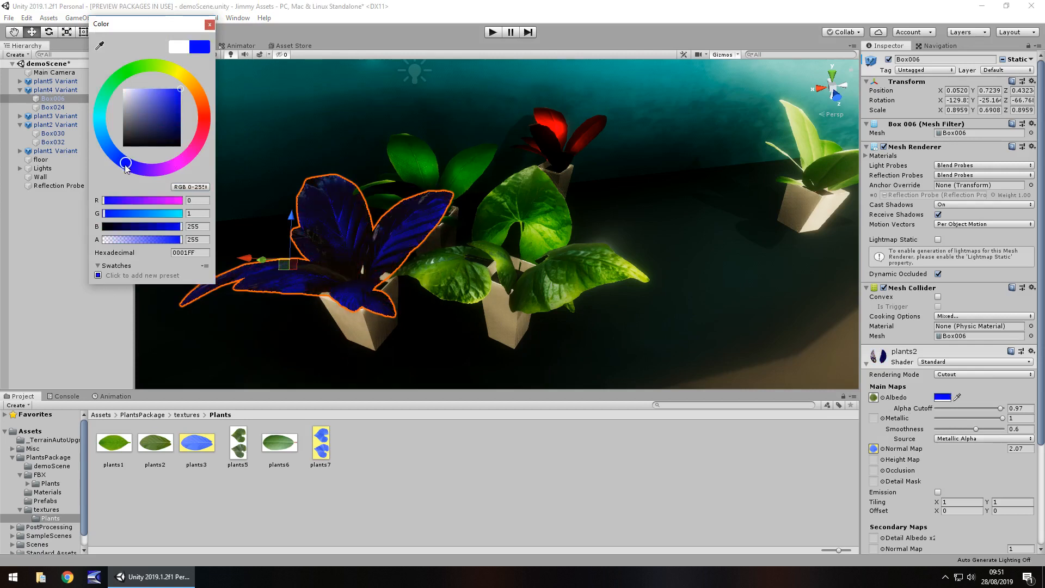
click(209, 24)
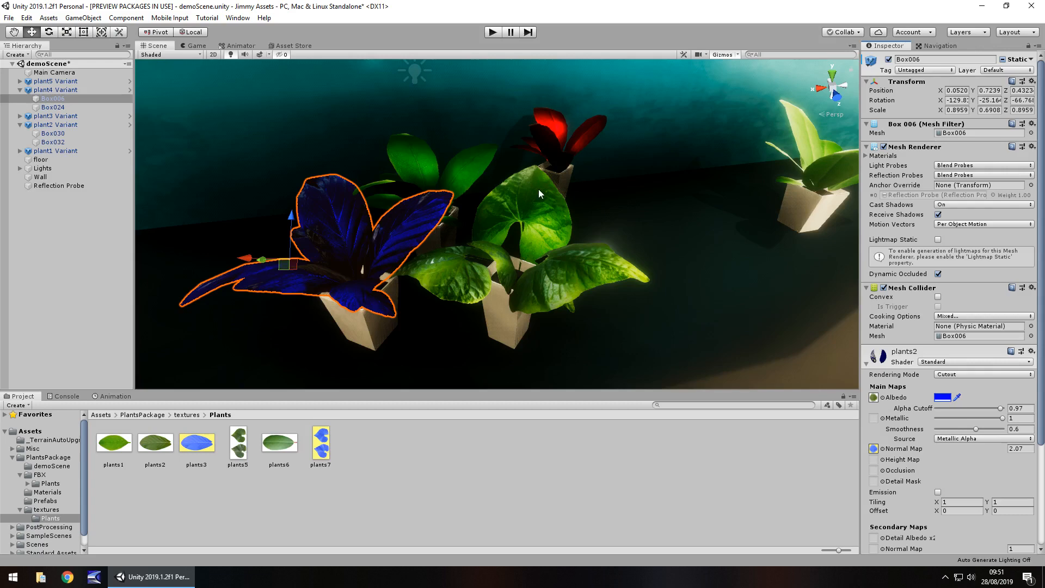
Try Albedo Alpha as the smoothness source of the plants2 material and return it to Metallic Alpha.
click(953, 438)
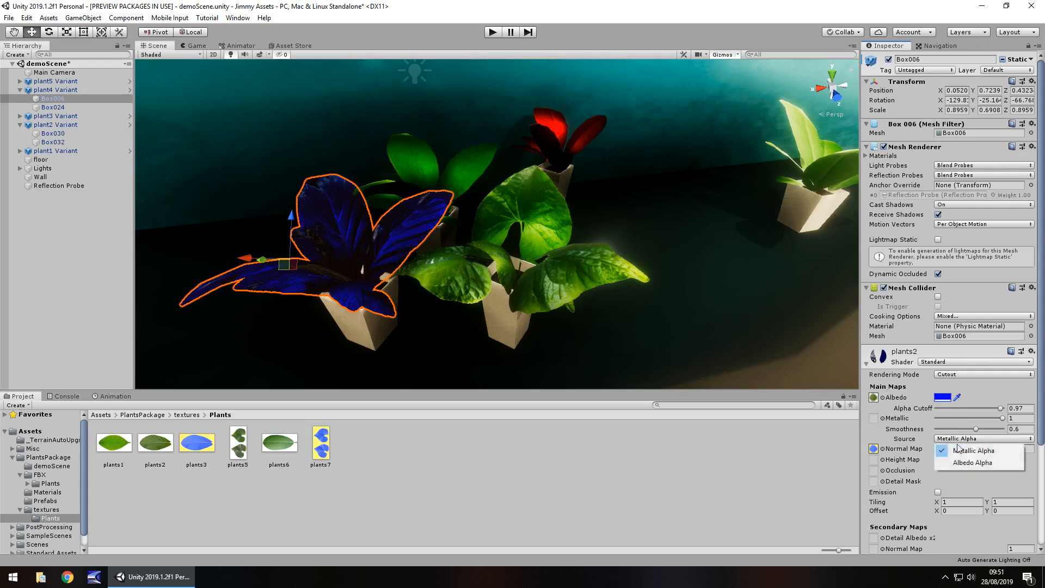
click(965, 462)
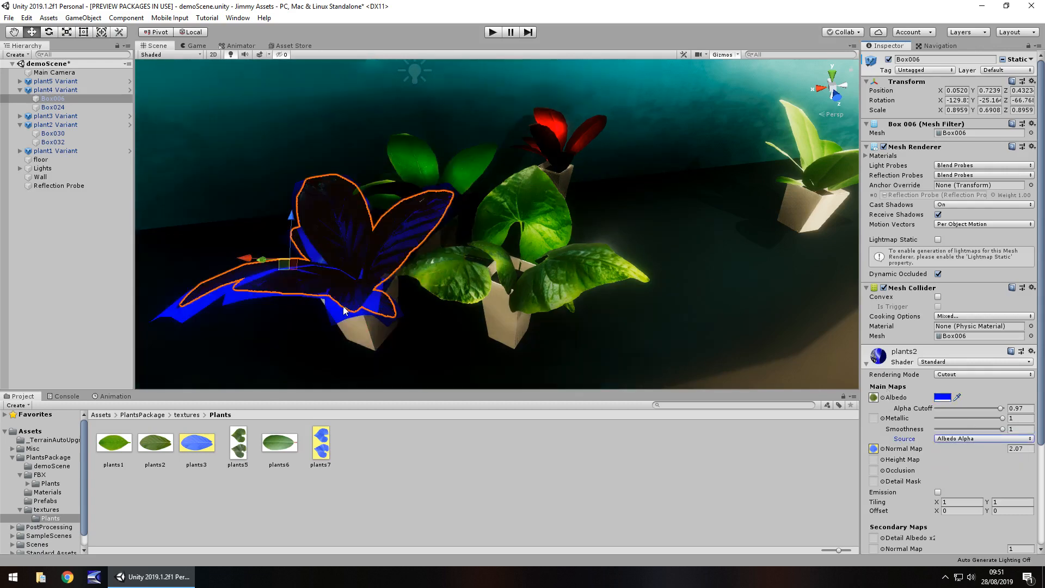
click(956, 441)
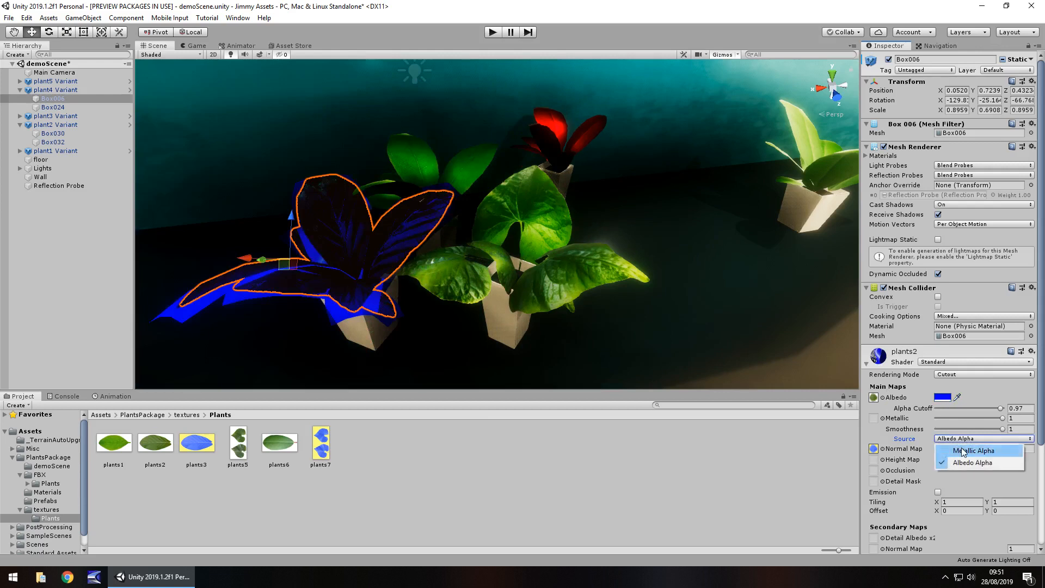
click(959, 449)
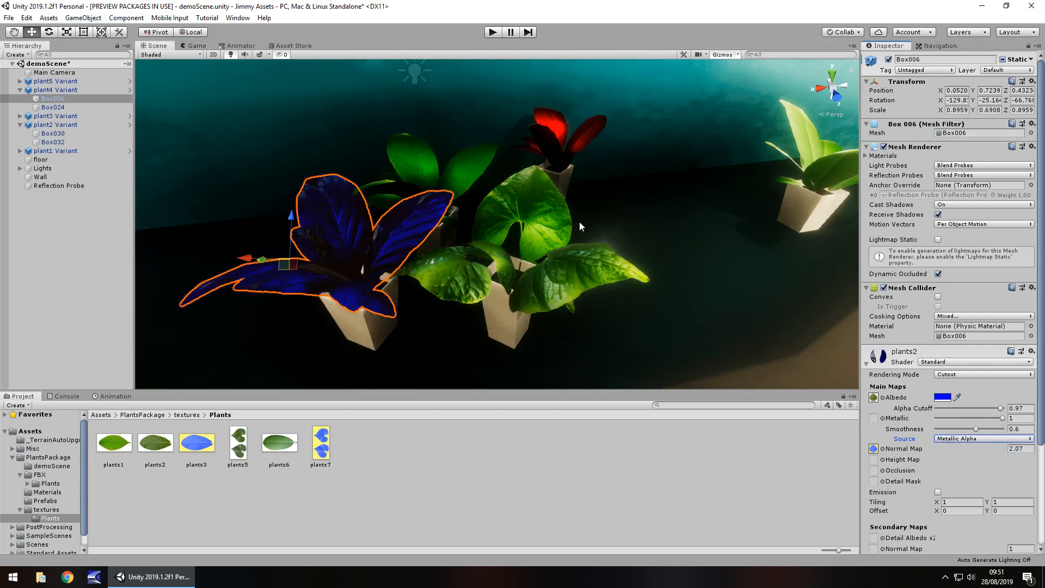
Review the Plants package page in the Asset Store and return to the Scene view to look over the plants.
click(303, 48)
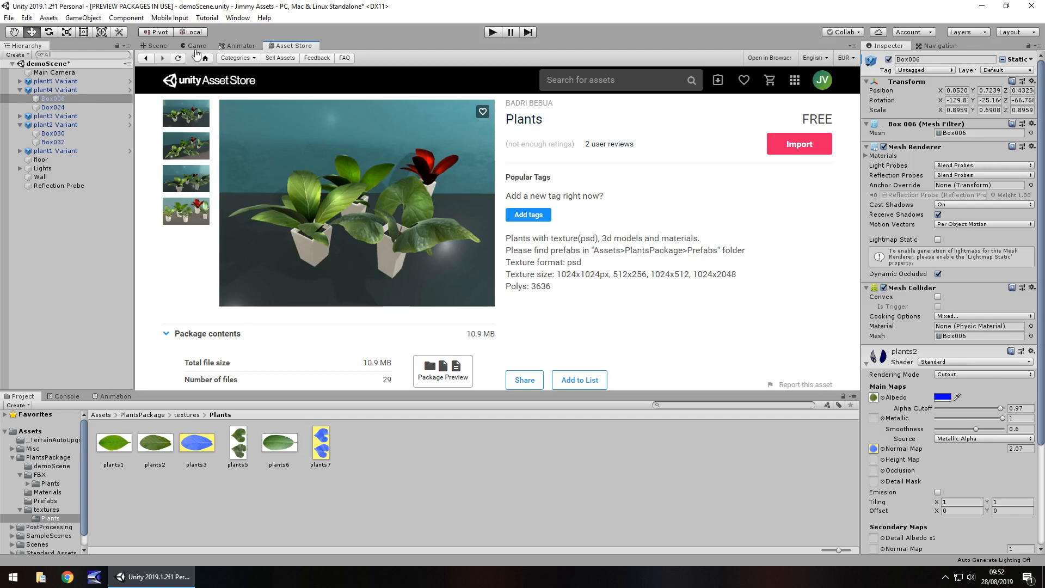
click(160, 46)
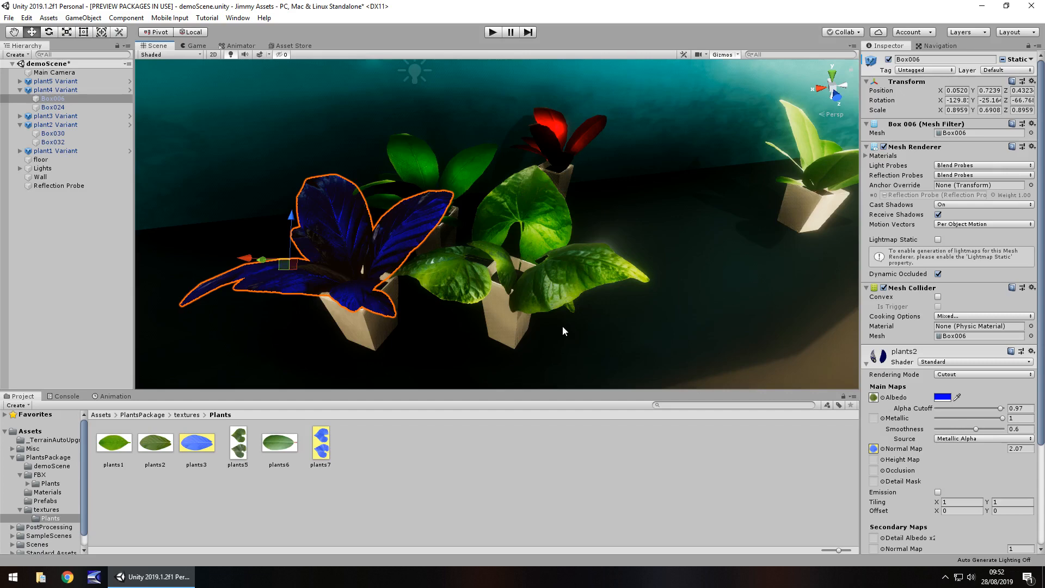
right_drag(563, 325, 583, 306)
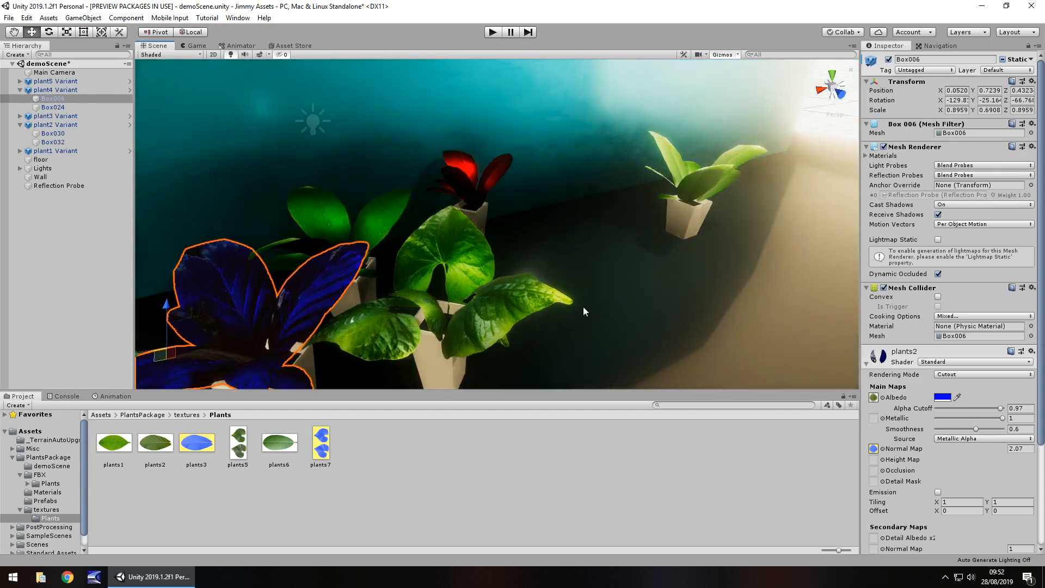